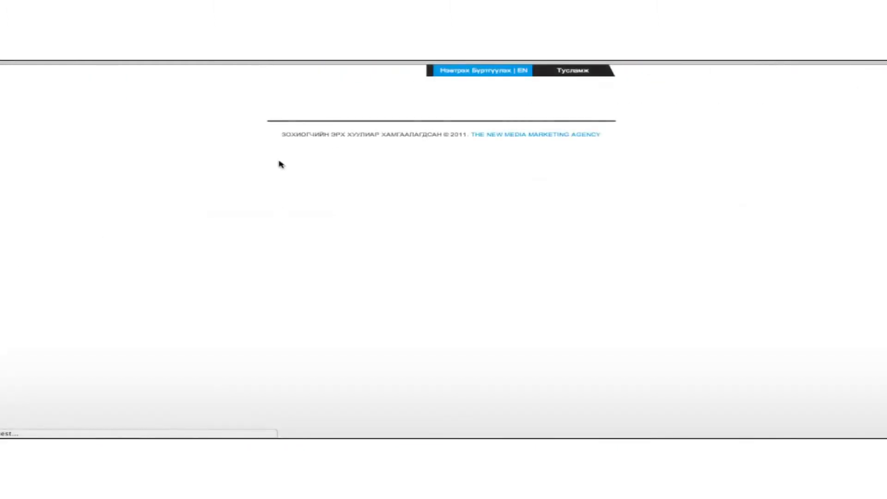
Sign in to the Zarlig launchpad with the saved username and stored password.
left_click(323, 189)
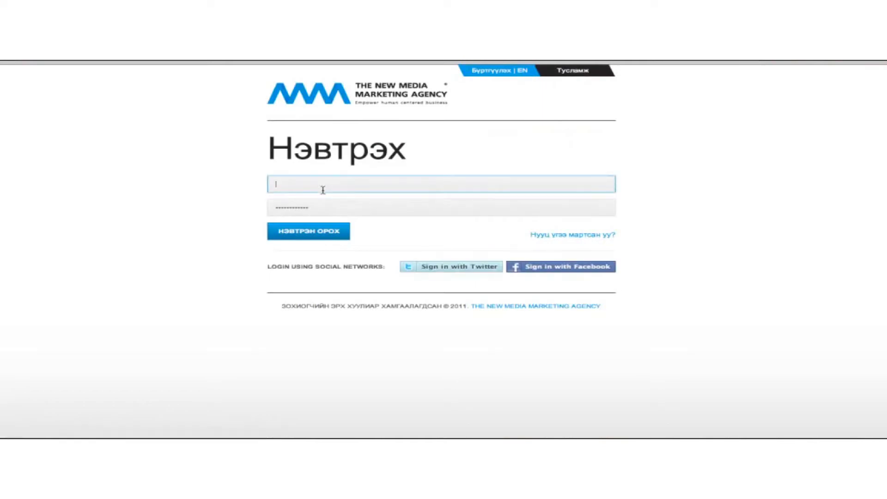
type("nara")
key("Down")
key("Tab")
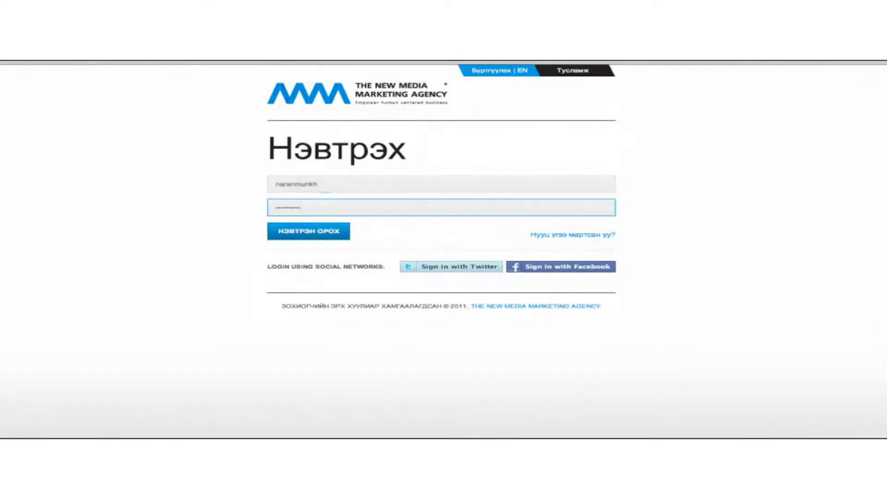
key("Return")
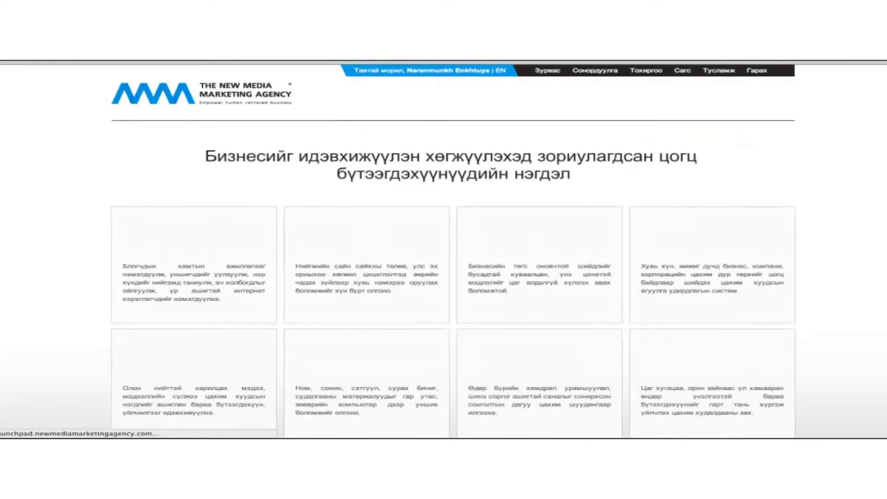
Open the Зарлиг dashboard and review its statistics of 103 blogs and 452 users.
left_click(375, 265)
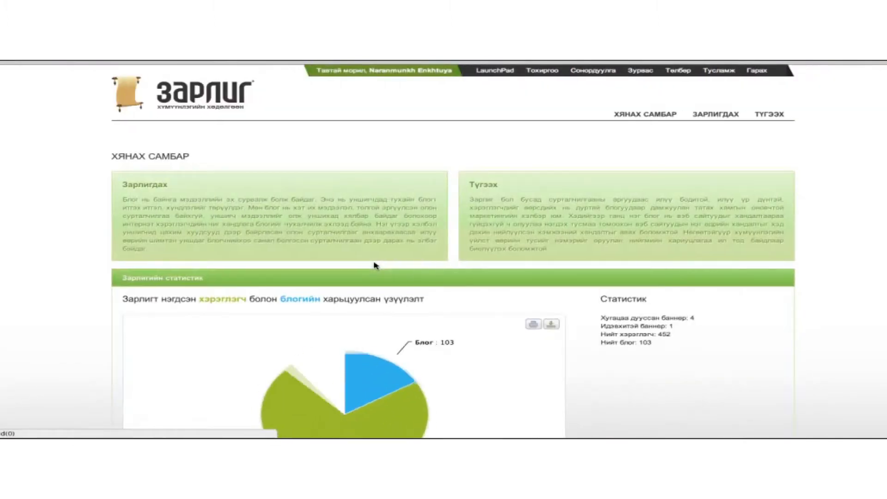
scroll(375, 265, "down", 1)
scroll(375, 265, "up", 1)
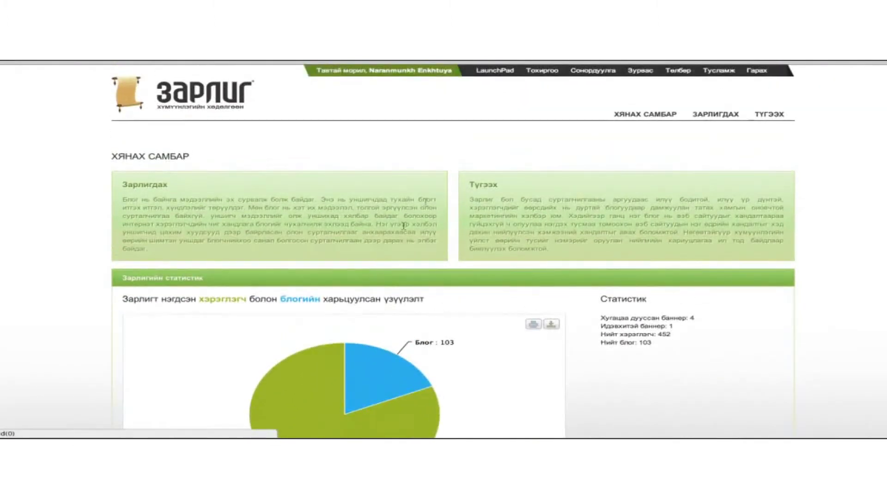
scroll(672, 159, "down", 5)
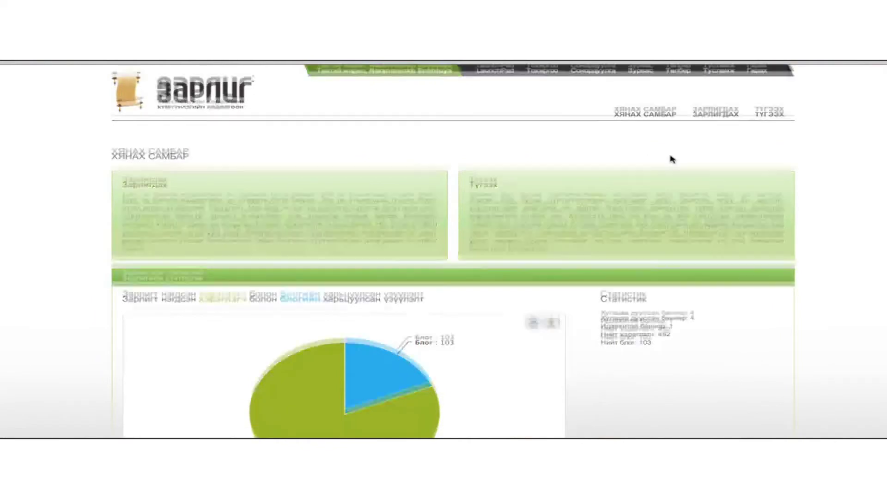
scroll(672, 159, "up", 5)
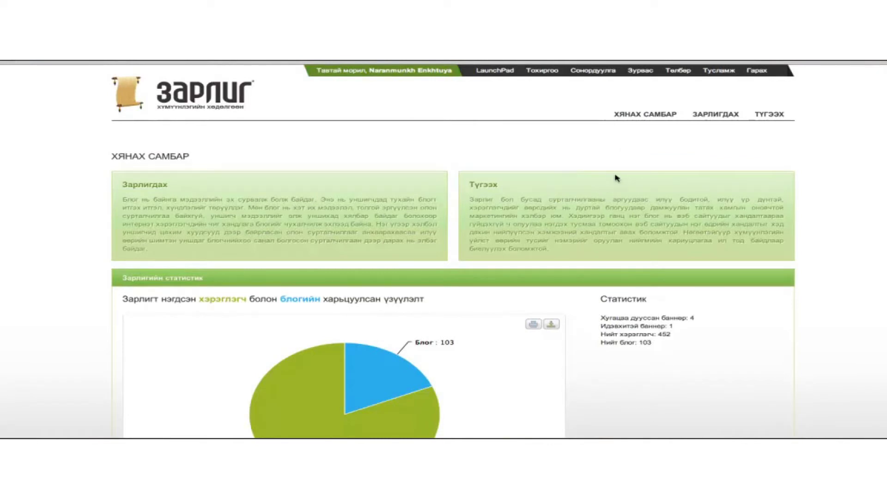
On the Түгээх page, select the banner's full iframe embed code for blogs.
left_click(770, 115)
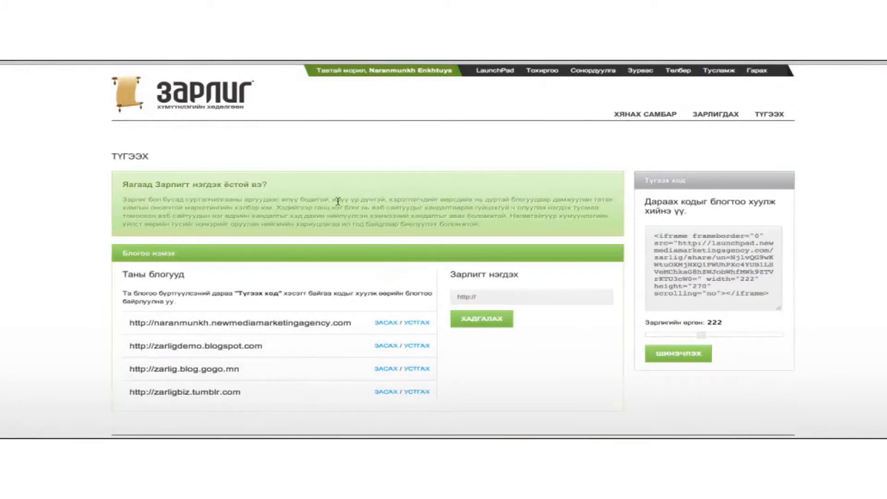
scroll(337, 202, "down", 2)
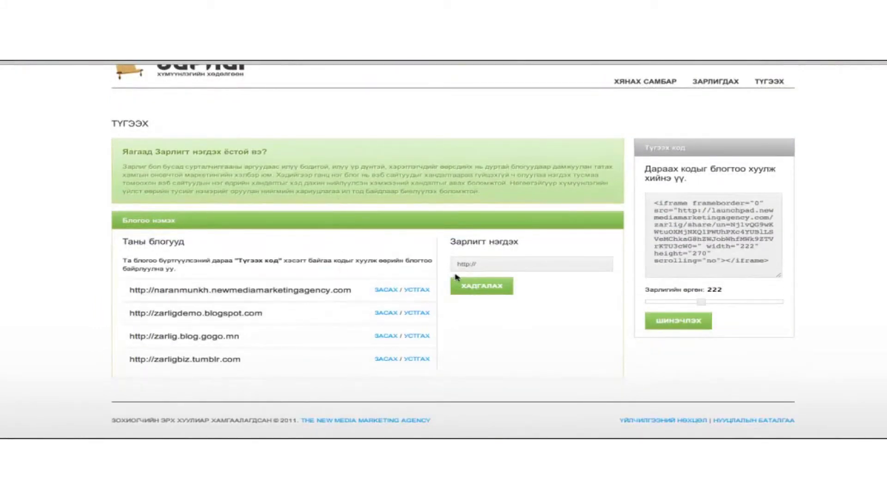
left_click(501, 264)
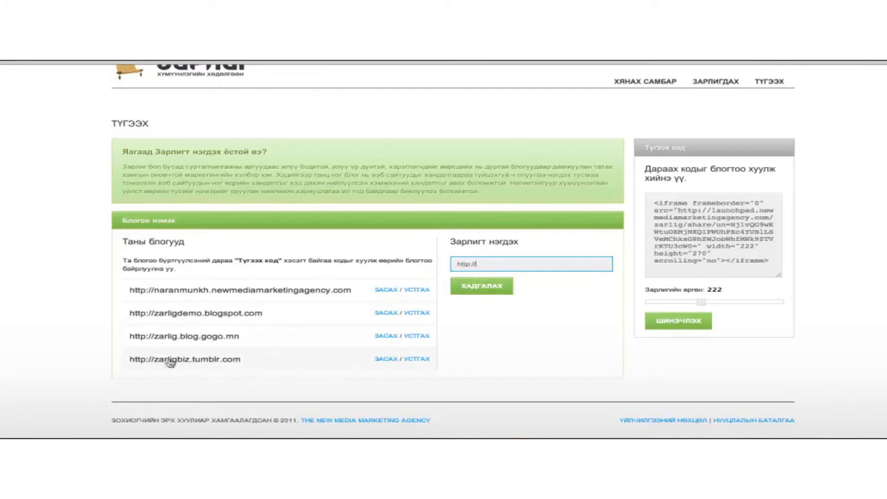
left_click(673, 214)
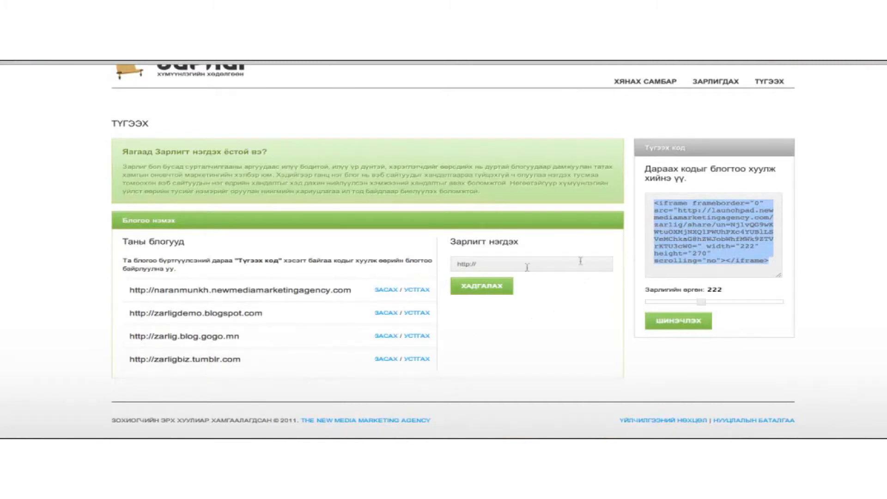
left_click(497, 267)
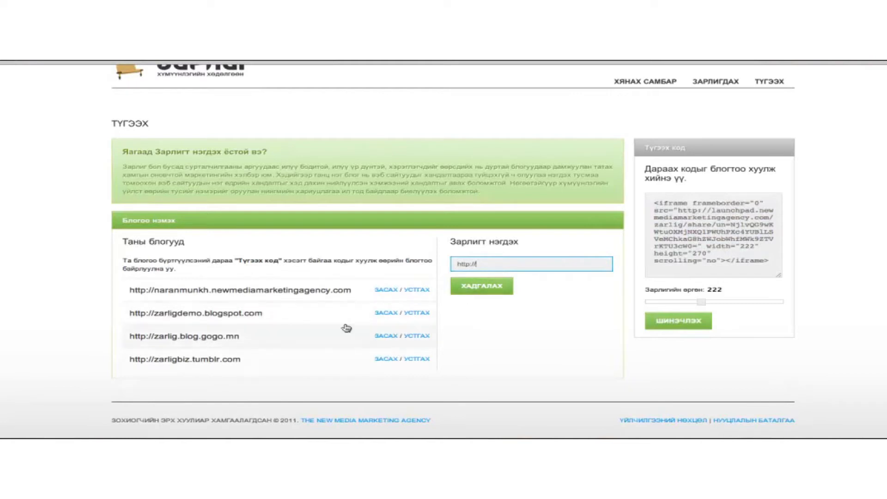
left_click(701, 227)
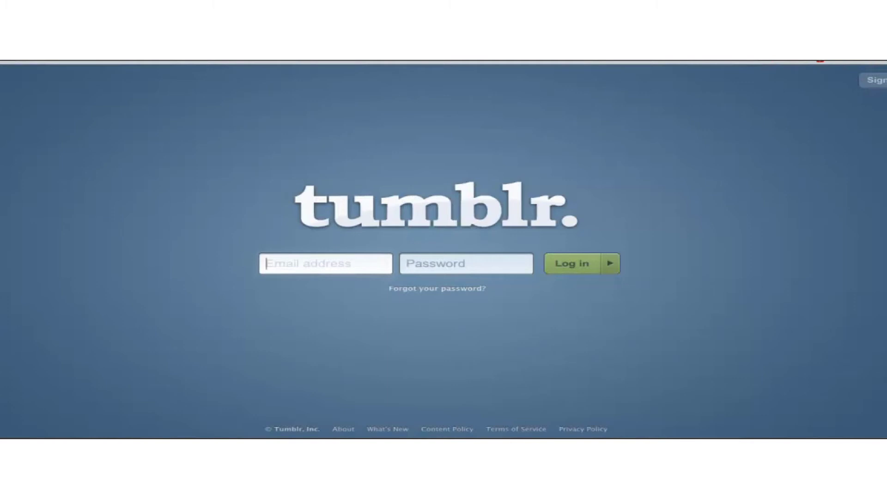
Log in to Tumblr with the saved email and password, then open the Зарлиг blog dashboard.
type("z")
key("Down")
key("Return")
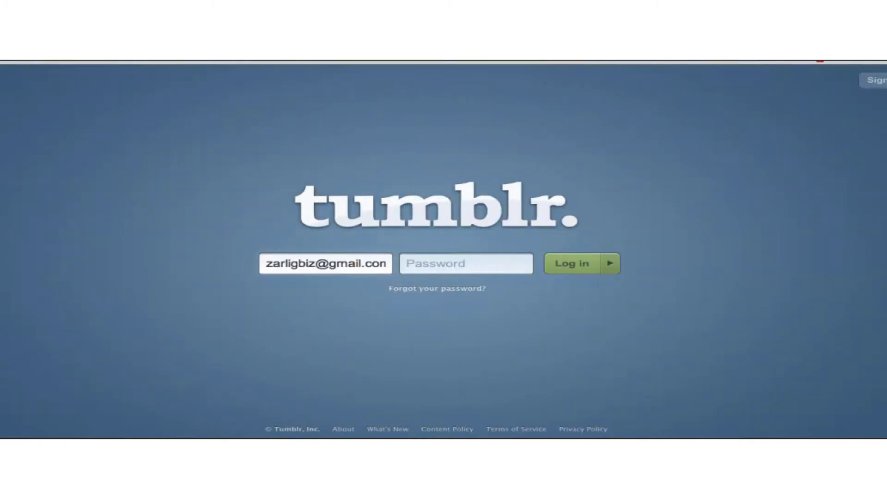
key("Tab")
type("***")
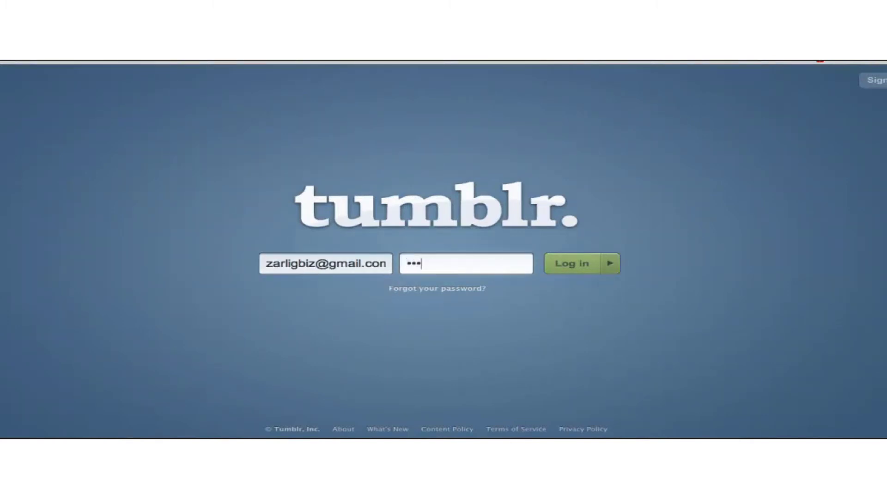
key("Return")
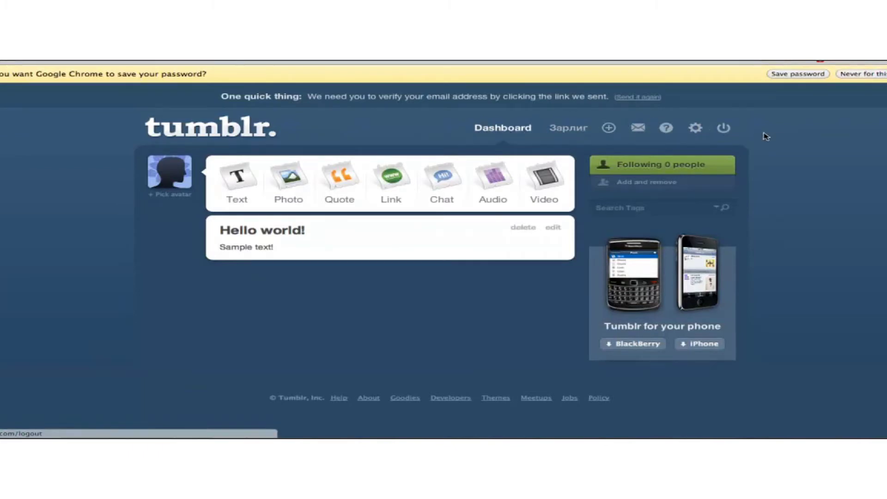
left_click(569, 129)
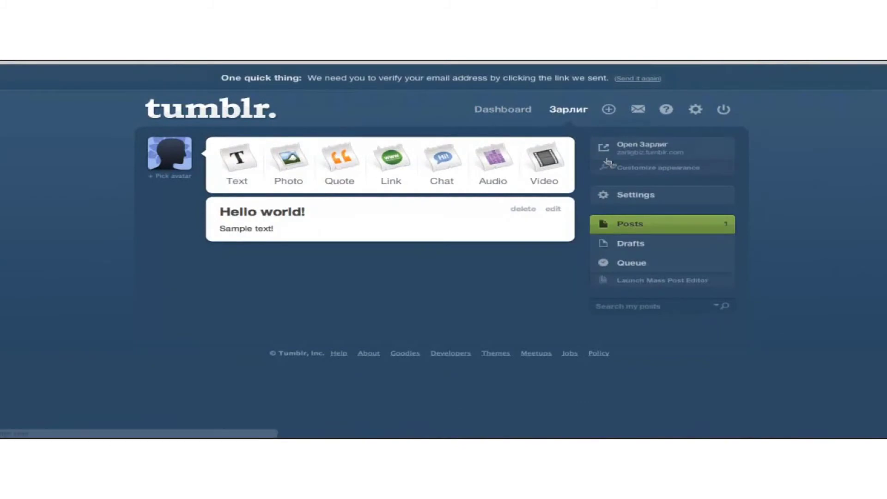
In the blog's Customize page, disable custom HTML and confirm erasing the theme customization.
left_click(655, 169)
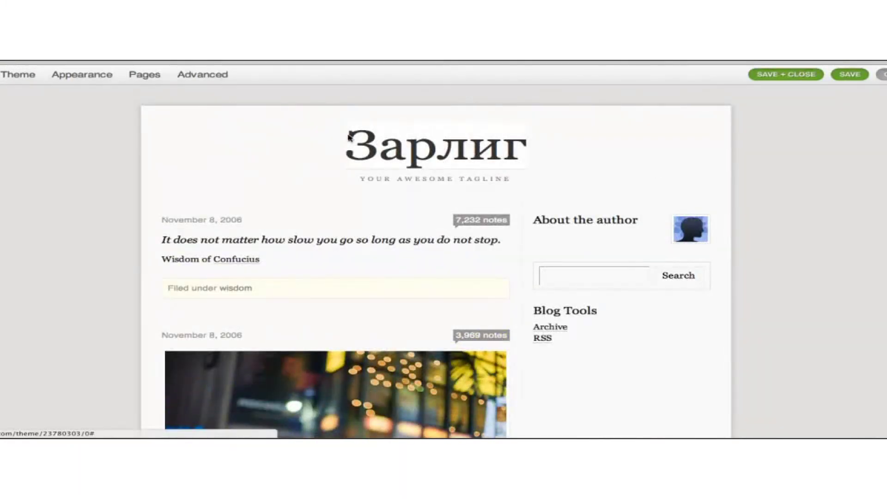
left_click(18, 78)
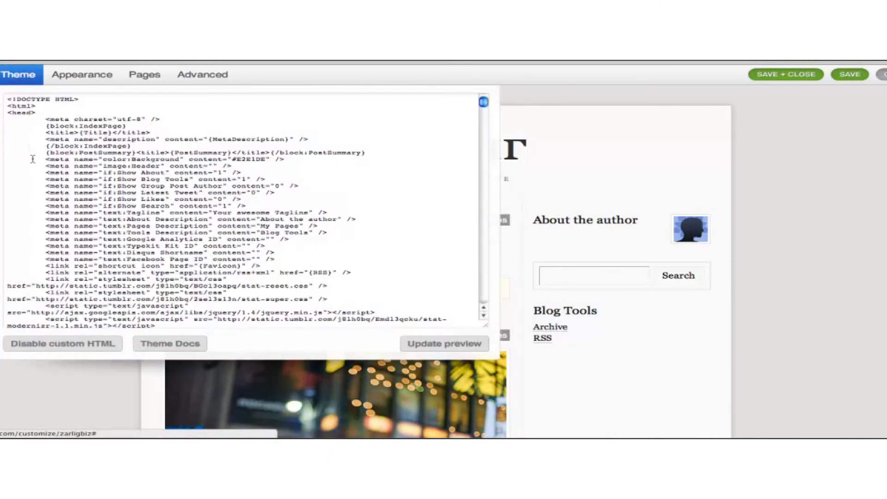
left_click(74, 343)
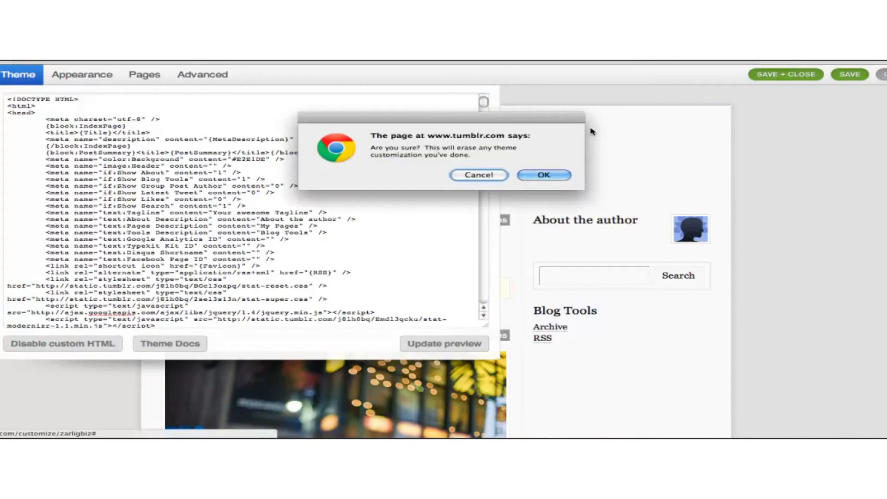
left_click(544, 176)
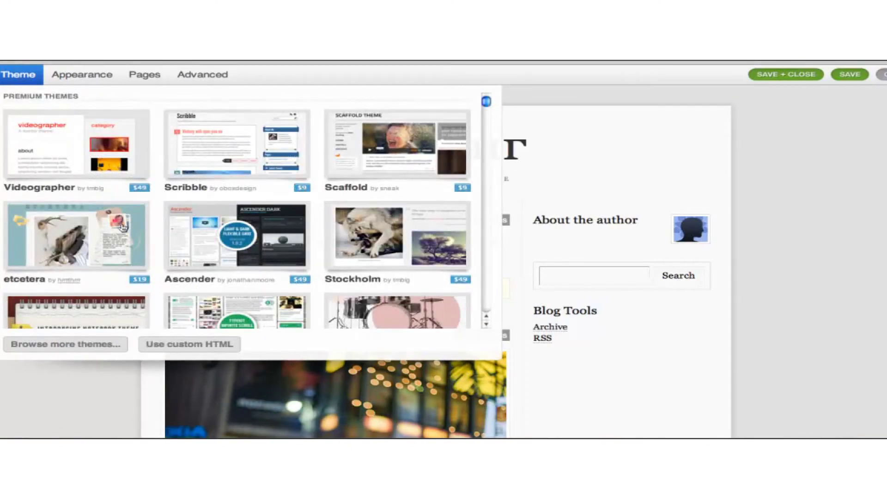
Switch the theme to custom HTML and scroll through its code.
left_click(203, 345)
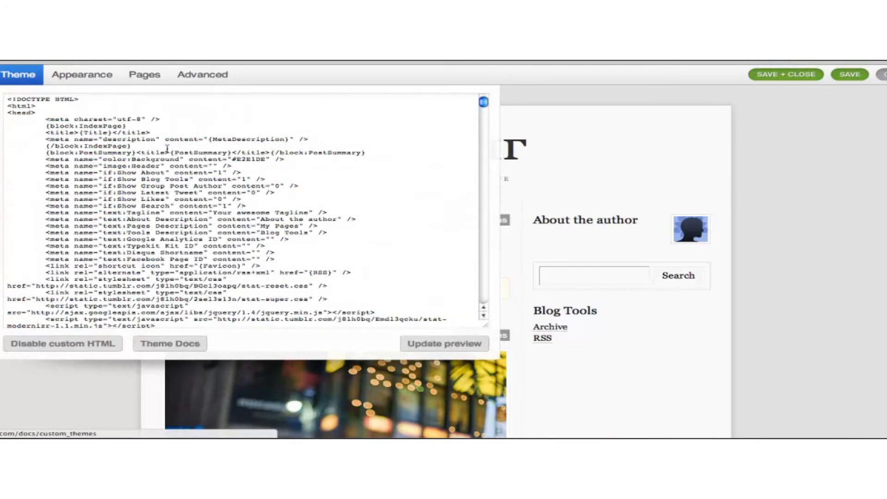
scroll(167, 147, "down", 2)
scroll(168, 148, "down", 10)
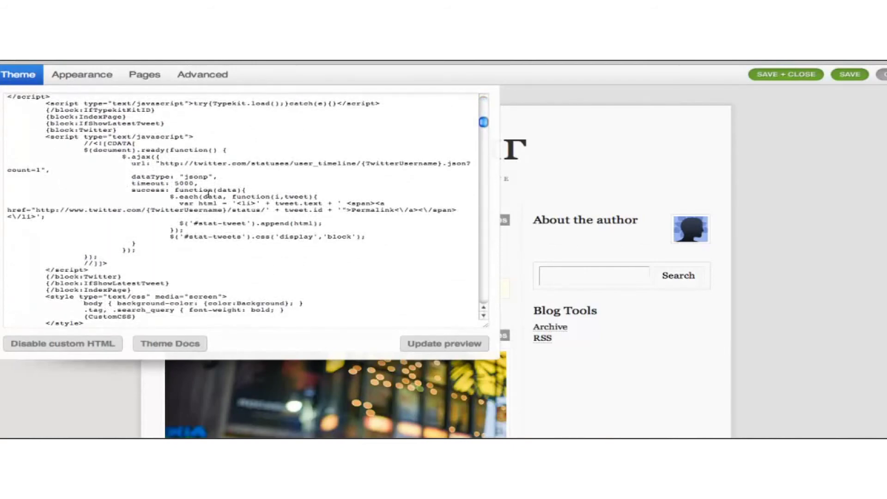
scroll(209, 194, "up", 10)
scroll(208, 194, "down", 9)
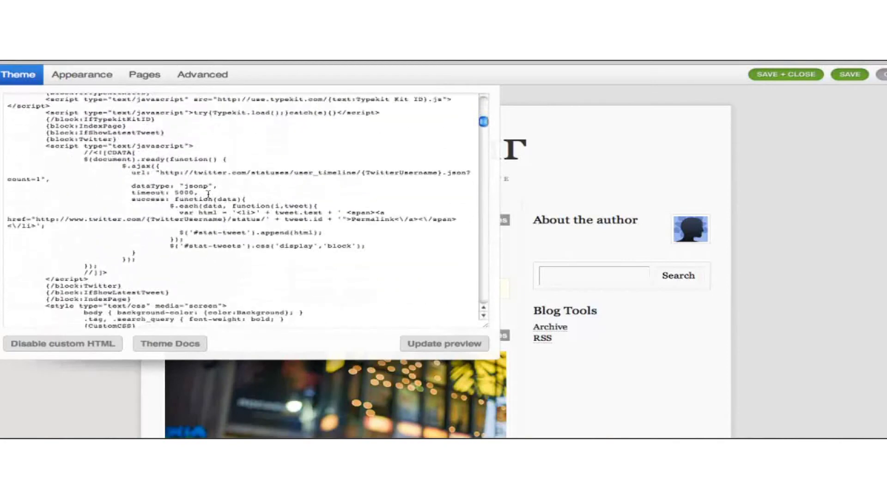
scroll(208, 194, "down", 3)
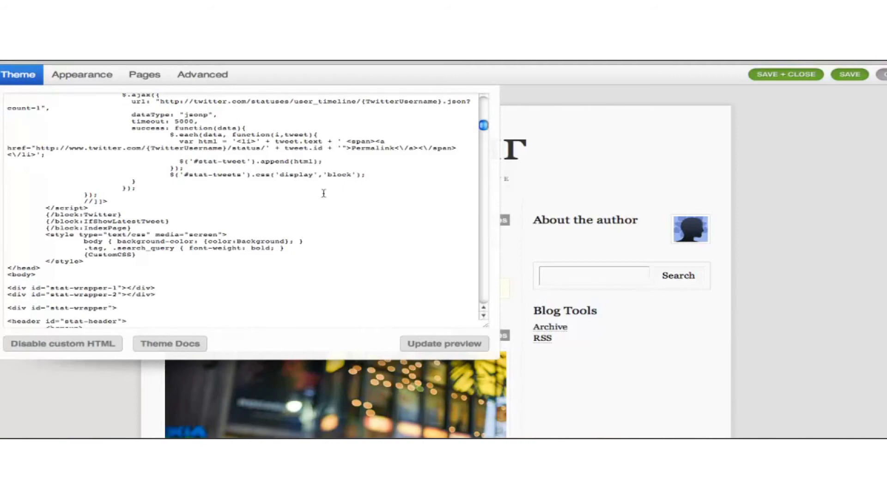
scroll(323, 193, "down", 10)
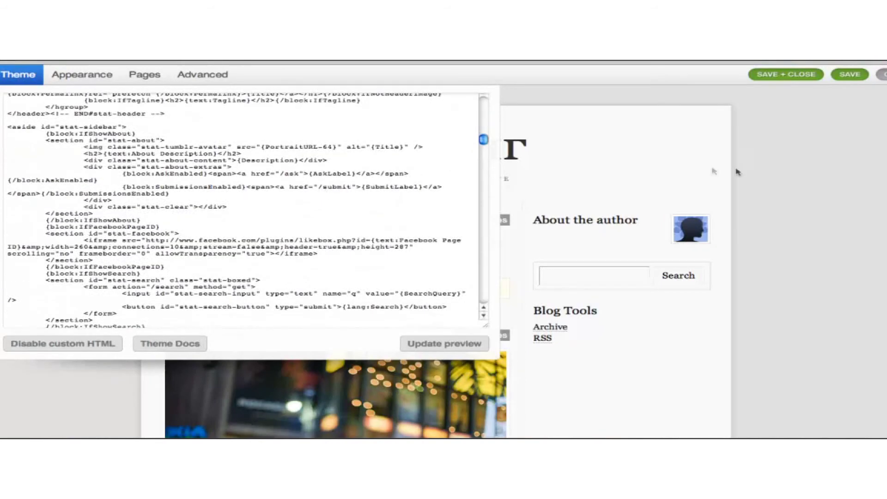
scroll(600, 190, "down", 3)
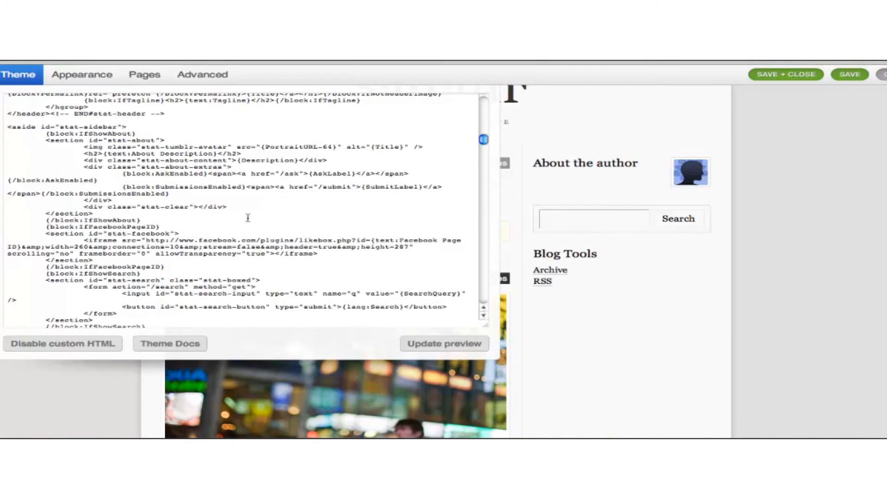
scroll(247, 217, "down", 3)
scroll(247, 218, "down", 1)
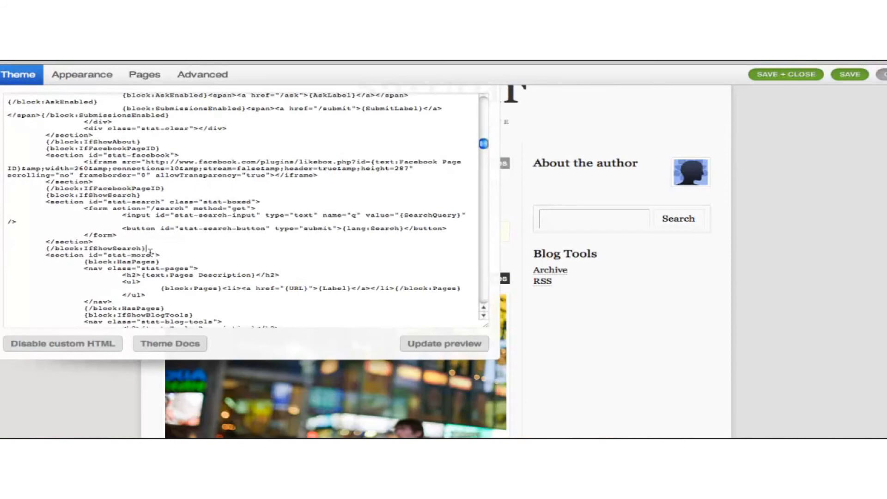
Search the code for "tools" to locate the {block:IfShowBlogTools} section.
key("ctrl+f")
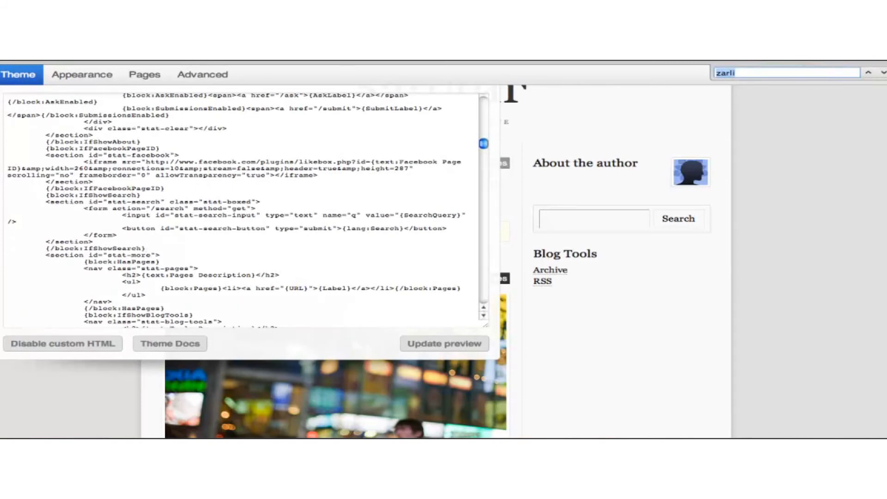
type("tools")
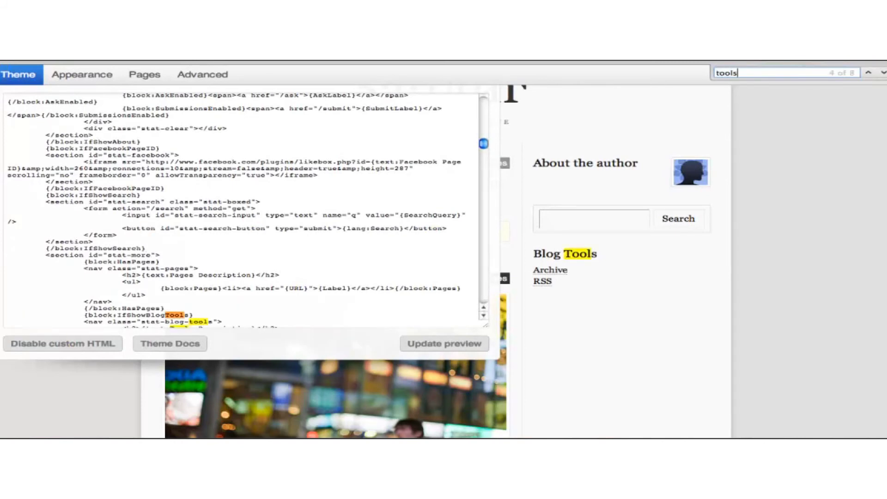
left_click(162, 282)
scroll(162, 283, "down", 20)
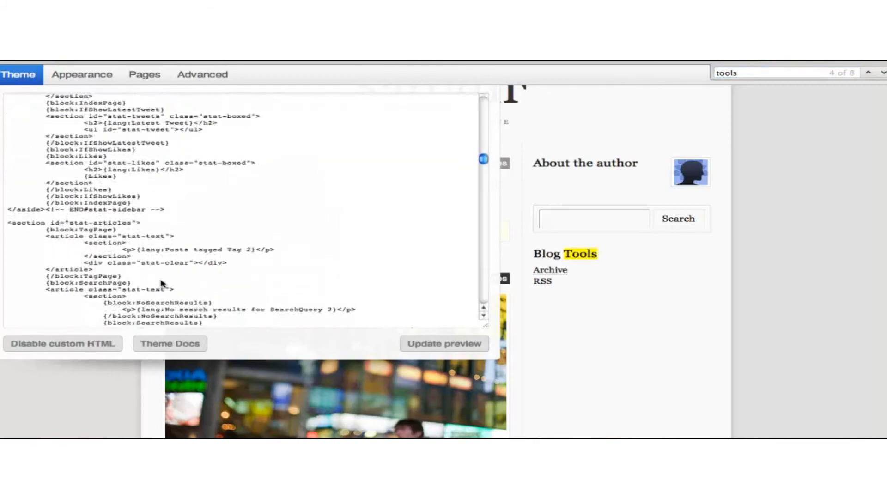
scroll(162, 283, "down", 20)
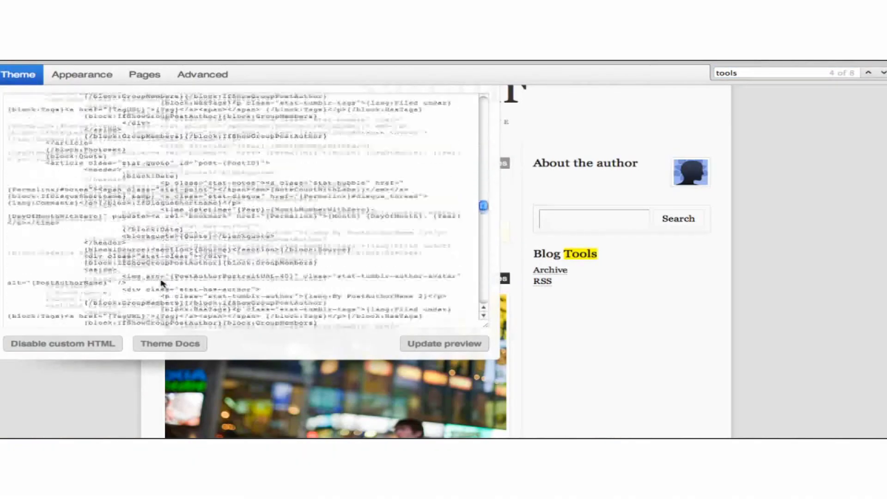
scroll(162, 282, "up", 20)
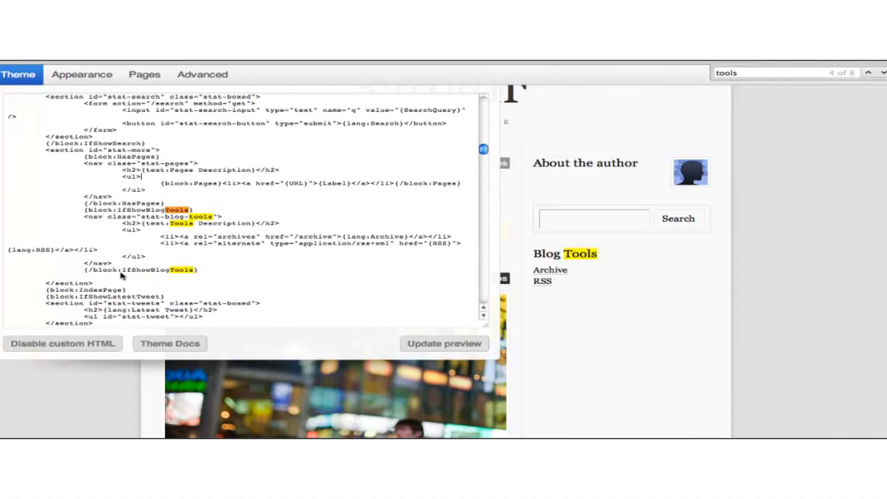
Paste the Zarlig iframe on a new line after {/block:IfShowBlogTools} and save the theme.
left_click(110, 277)
key("Return")
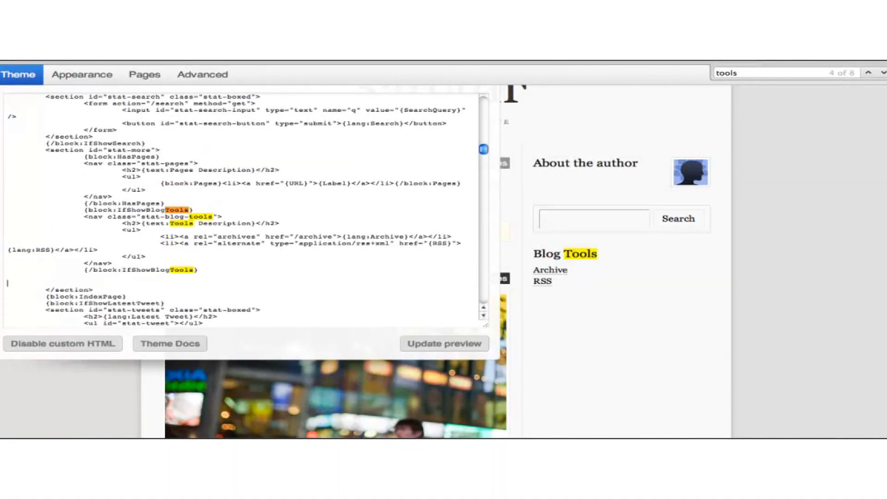
type("<iframe frameborder=\"0\" src=\"http://launchpad.newmediamarketingagency.com/zarlig/share/un-NjlvQG9wKWtuOXMjNXQlPWUhPXc4YUB1LSVeMChkaG8hZWJobWhfMWk9ZTVrKTU3cW0=\" width=\"222\" height=\"270\" scrolling=\"no\"></iframe>")
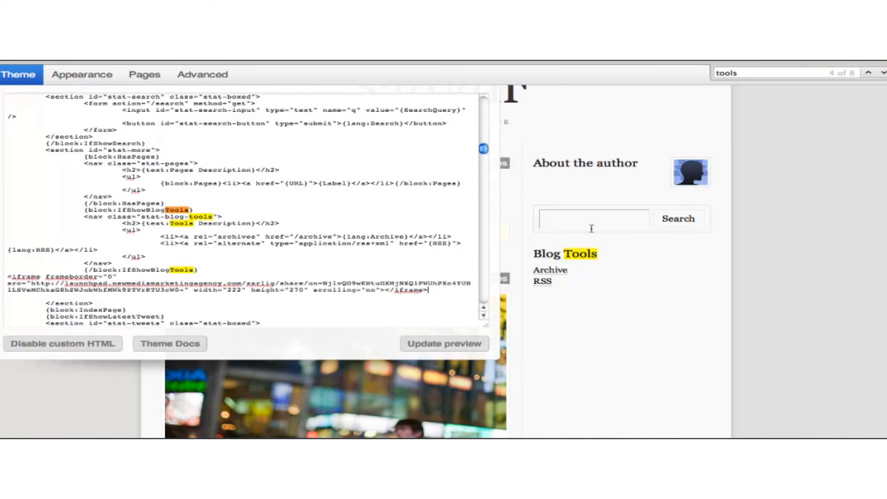
scroll(792, 197, "up", 2)
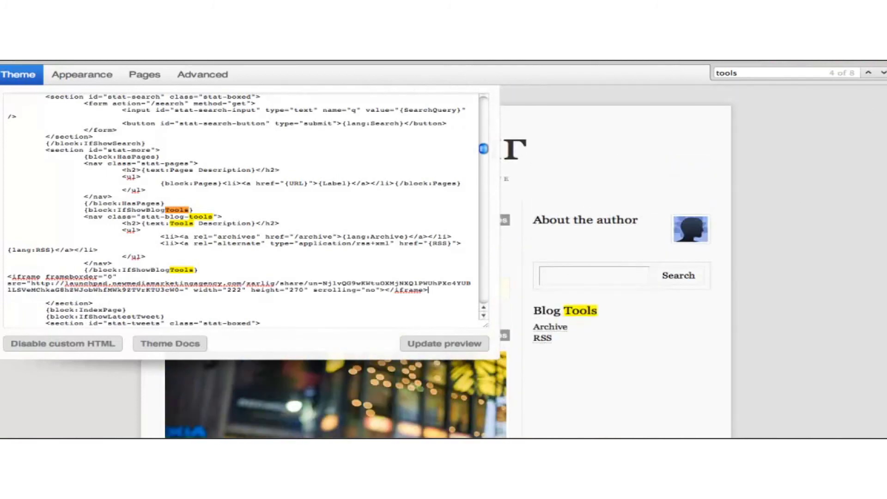
key("Escape")
left_click(849, 75)
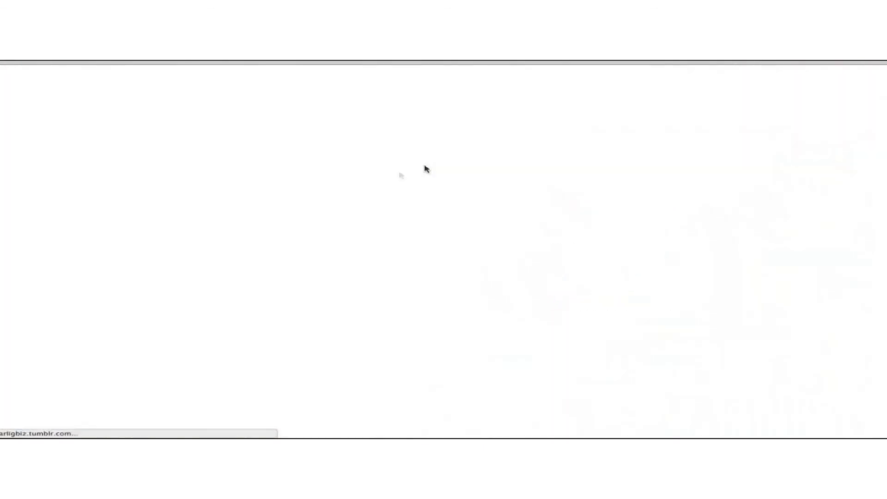
Scroll the live blog to check the Zarlig banner cycling beneath Blog Tools.
scroll(426, 169, "down", 3)
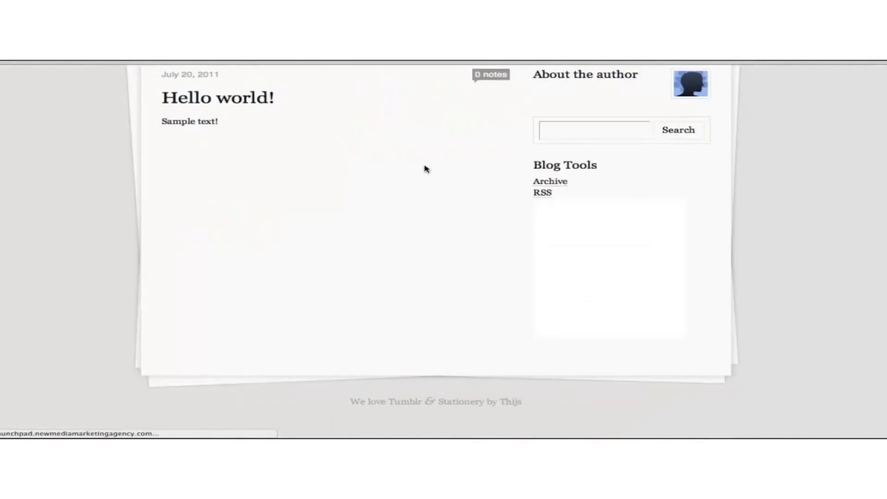
scroll(426, 169, "up", 2)
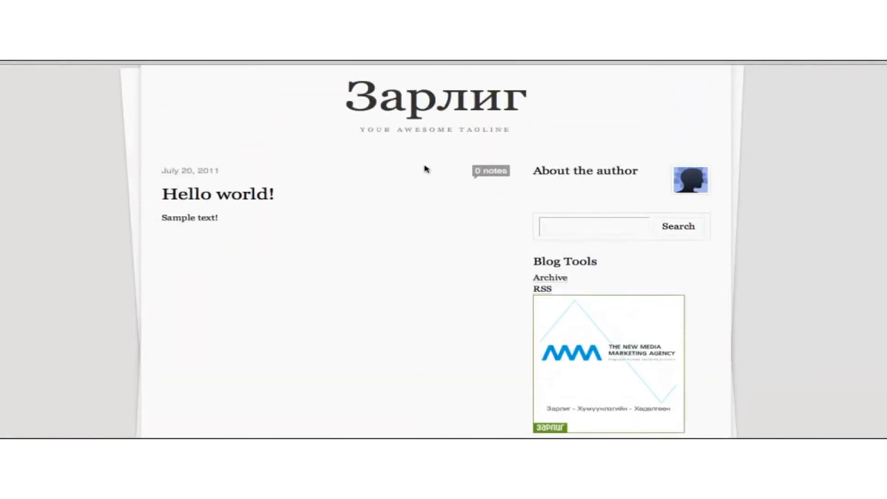
scroll(426, 169, "down", 2)
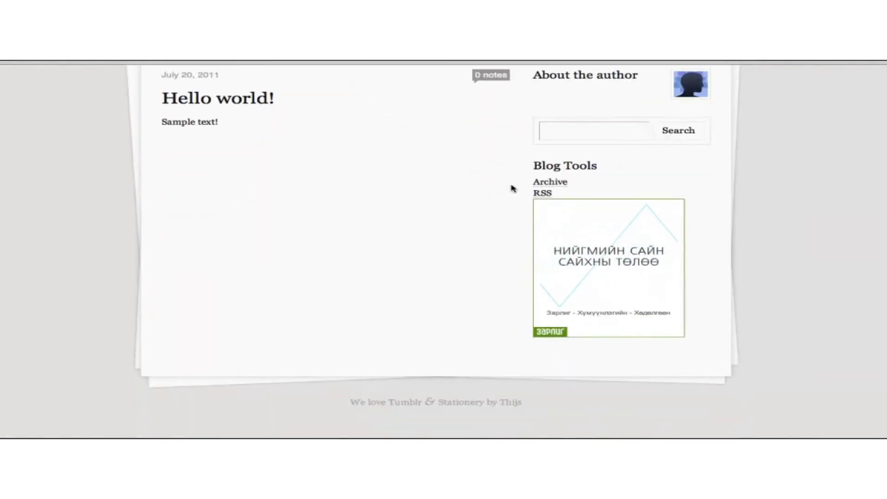
scroll(457, 224, "up", 2)
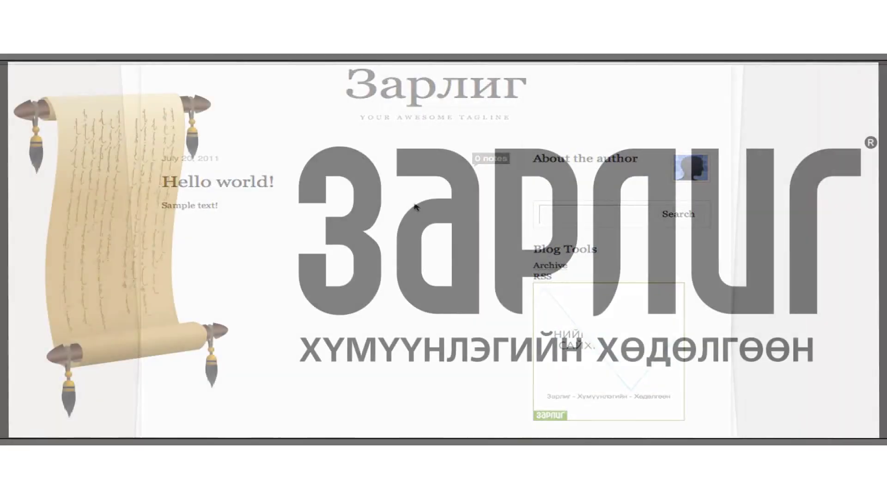